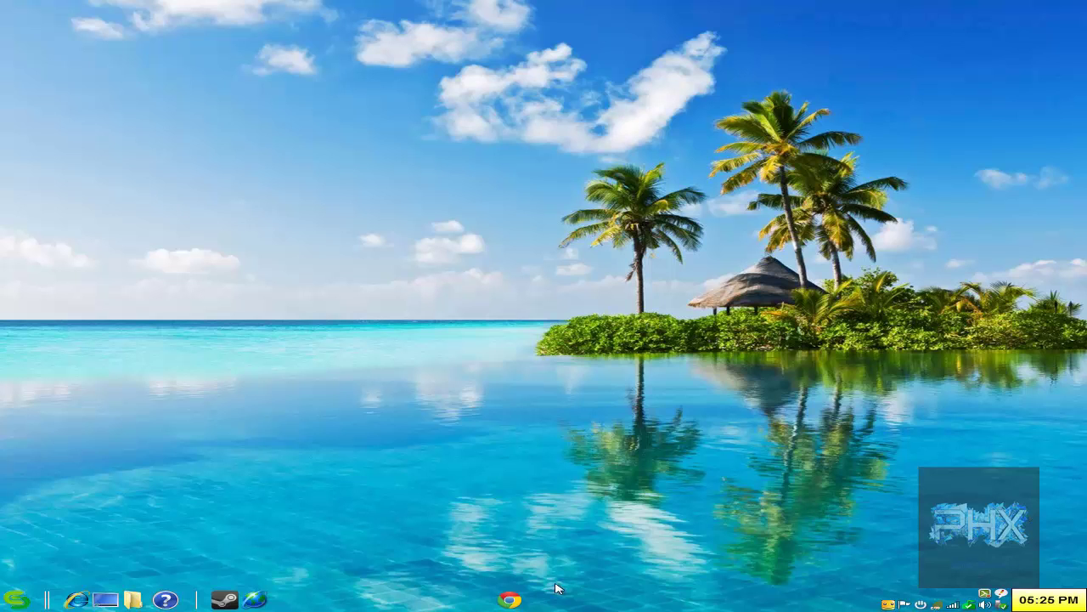
# Review the WinX HD Video Converter Deluxe product page in Chrome, including its feature overview, and minimize the browser
pyautogui.click(509, 596)
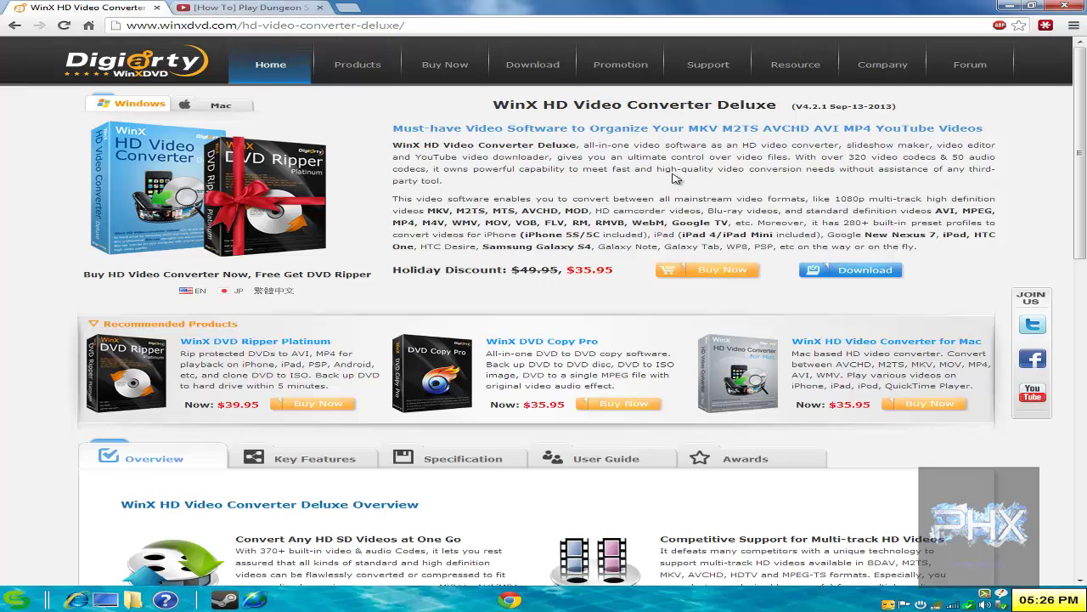
pyautogui.scroll(-5, 429, 344)
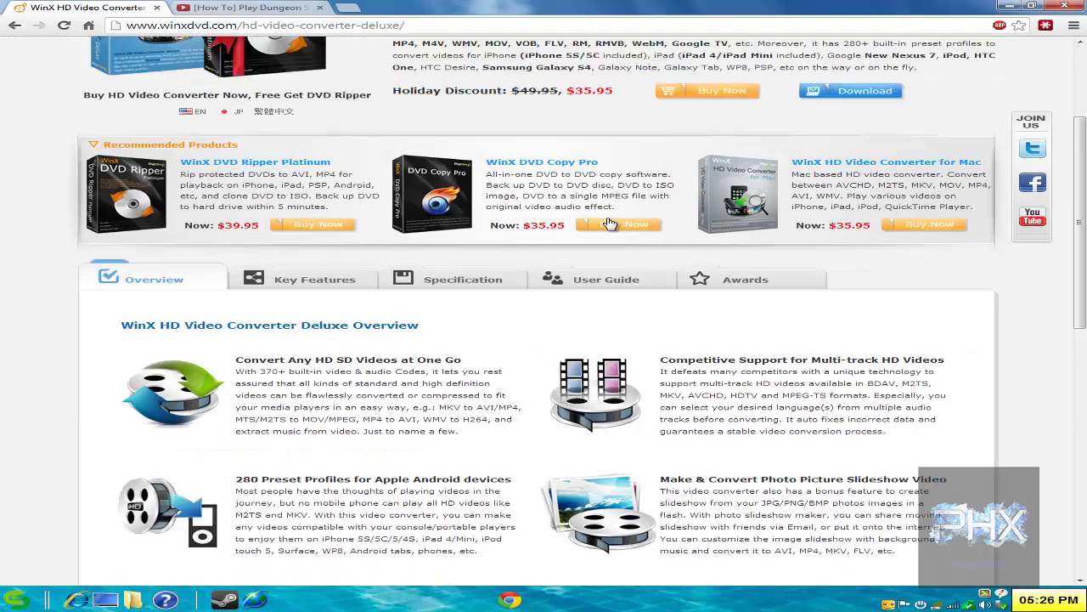
pyautogui.scroll(-1, 429, 344)
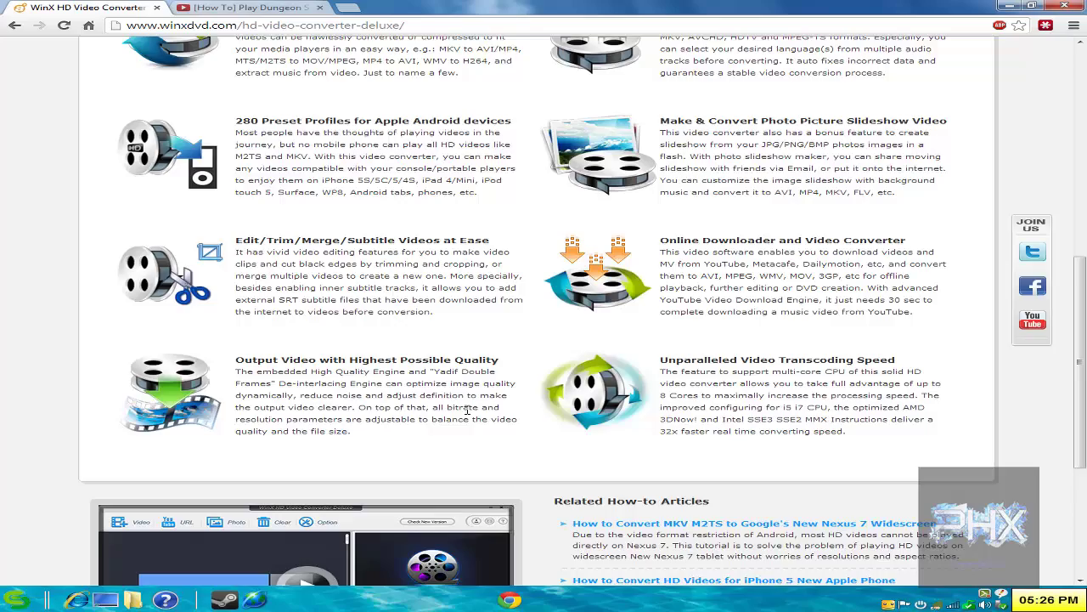
pyautogui.scroll(5, 476, 323)
pyautogui.scroll(1, 502, 295)
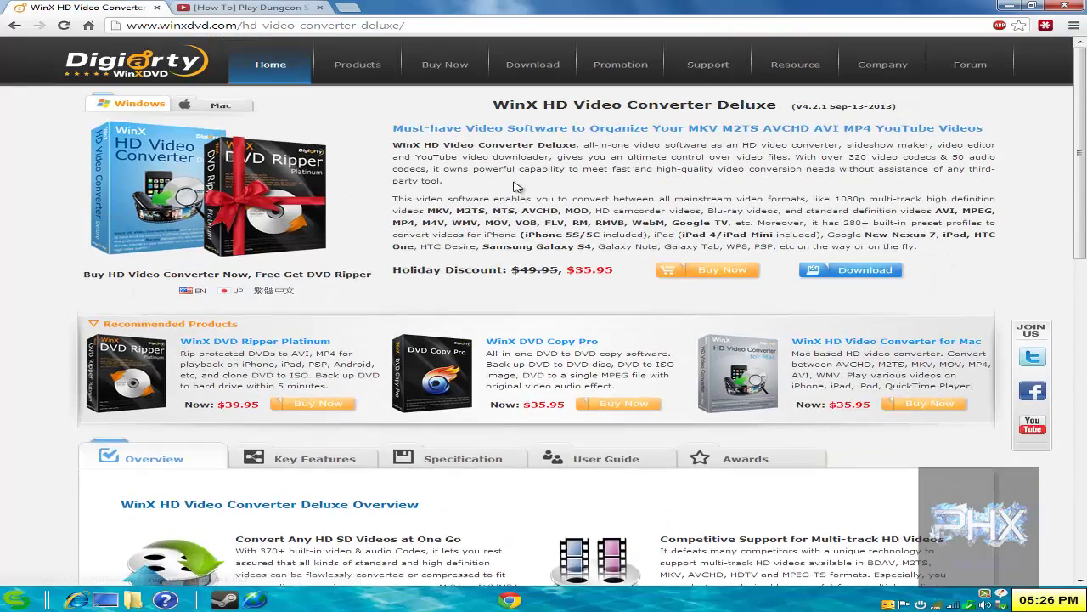
pyautogui.click(1005, 6)
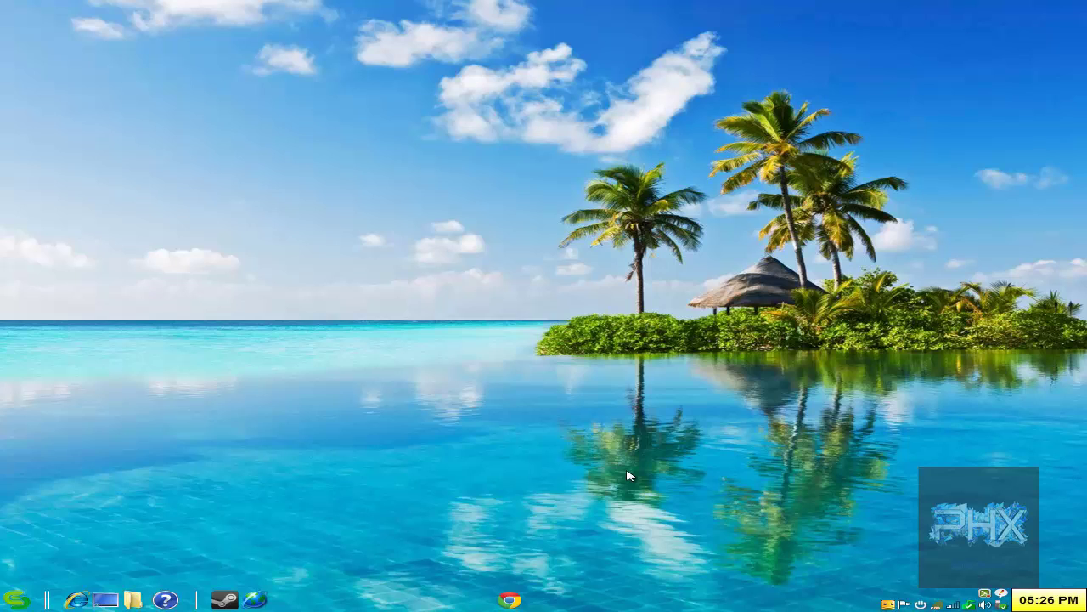
# Find "winx" in the application launcher and start WinX HD Video Converter Deluxe
pyautogui.hotkey('alt', 'space')
pyautogui.write('winx')
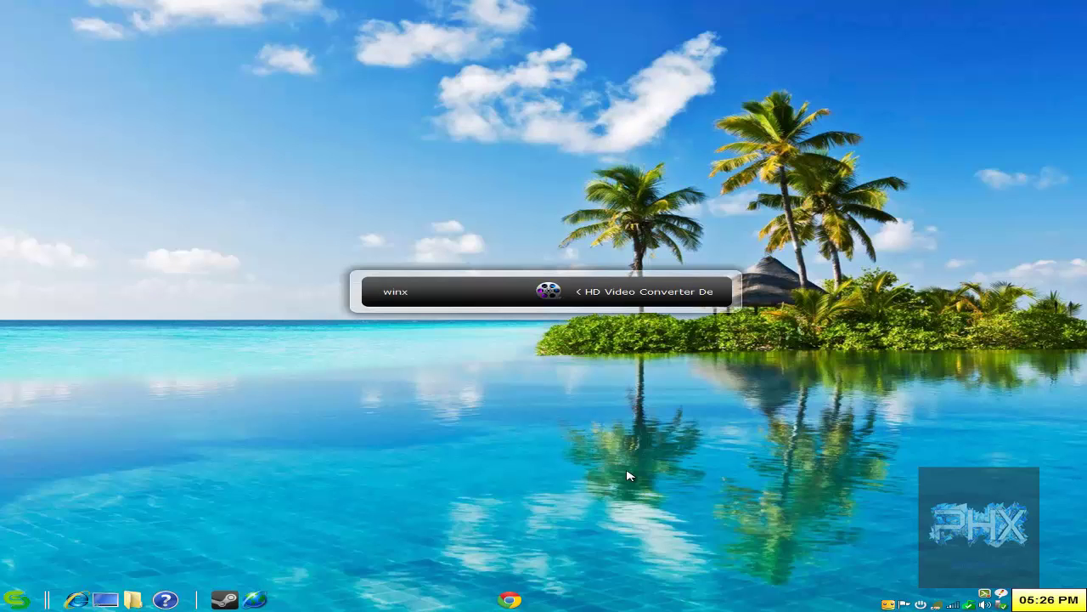
pyautogui.press('Return')
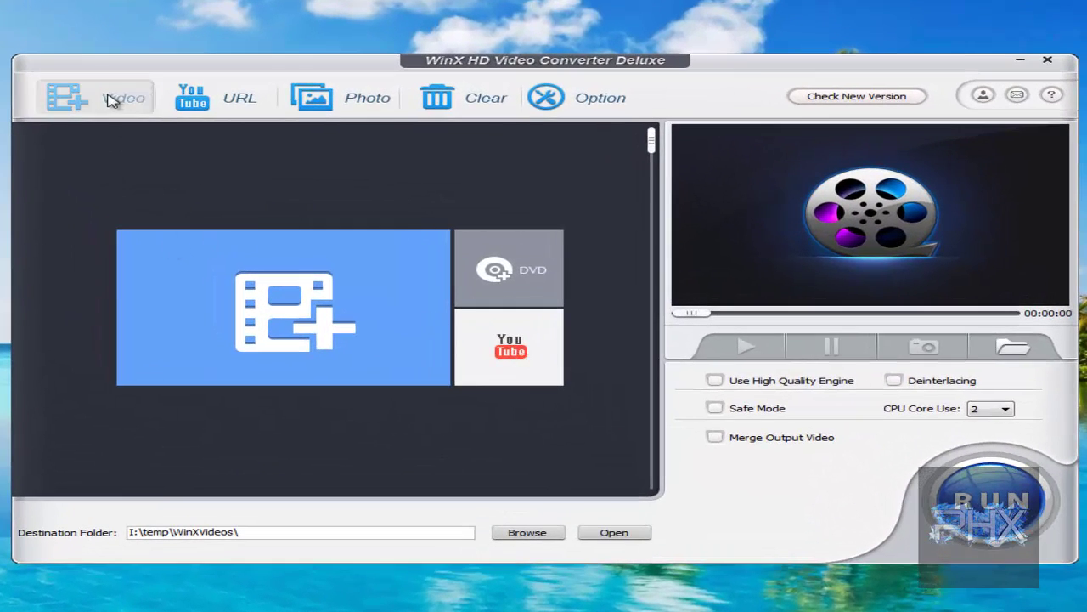
pyautogui.click(438, 254)
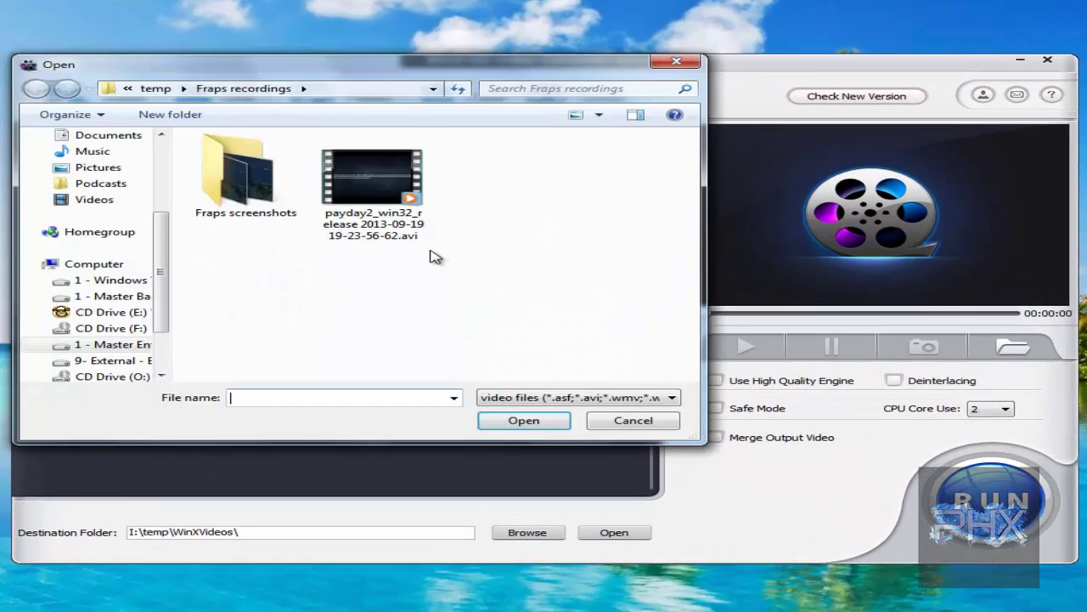
pyautogui.click(372, 180)
pyautogui.click(526, 421)
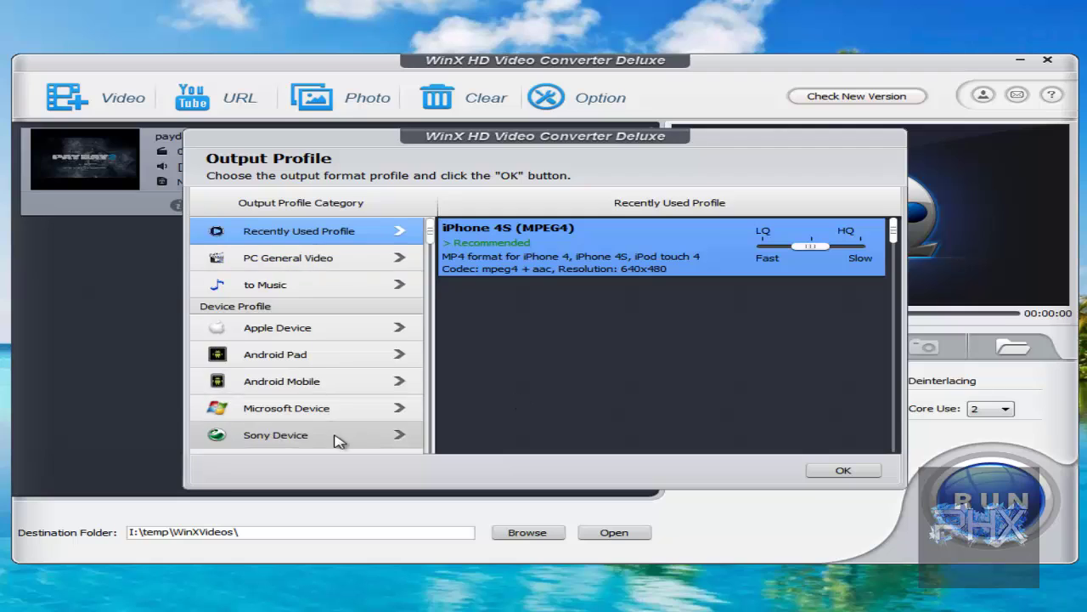
# Examine the output profiles offered for PC General Video, music and iPhone video
pyautogui.click(348, 267)
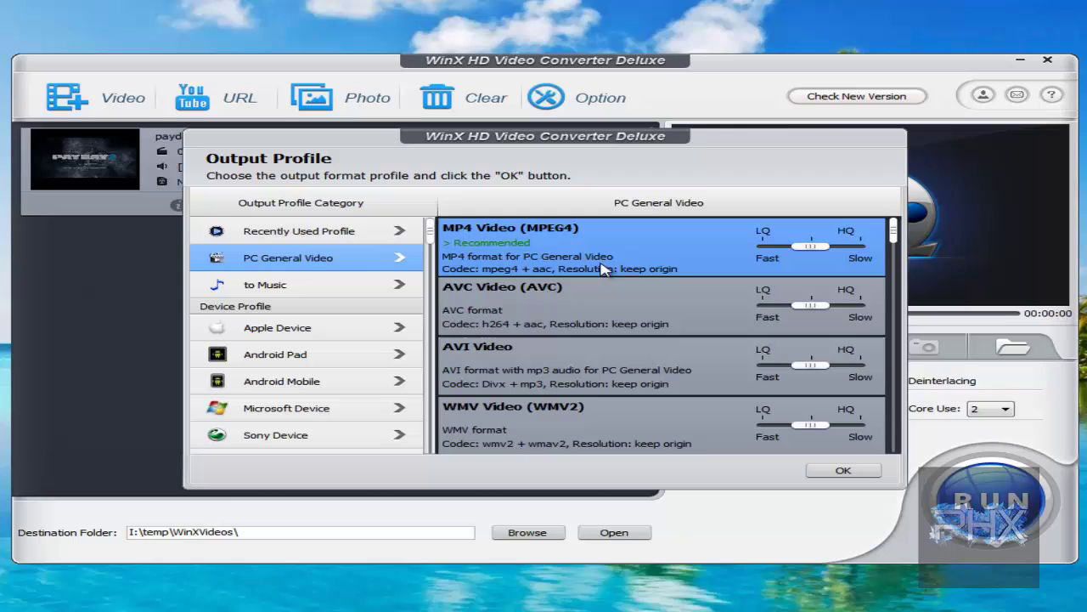
pyautogui.scroll(-2, 650, 340)
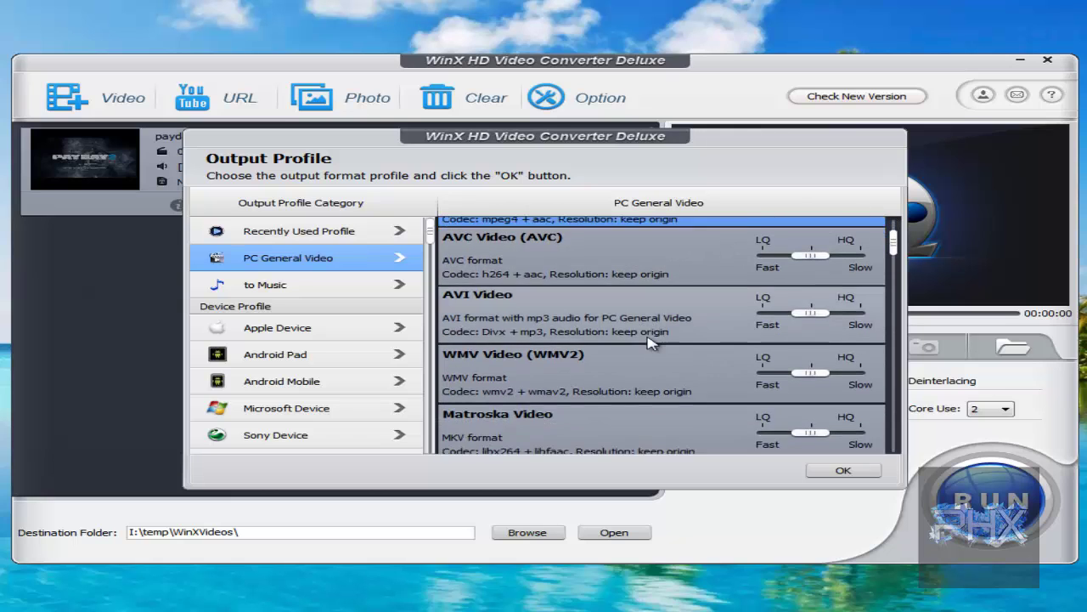
pyautogui.scroll(-4, 881, 274)
pyautogui.scroll(-8, 883, 276)
pyautogui.scroll(4, 901, 289)
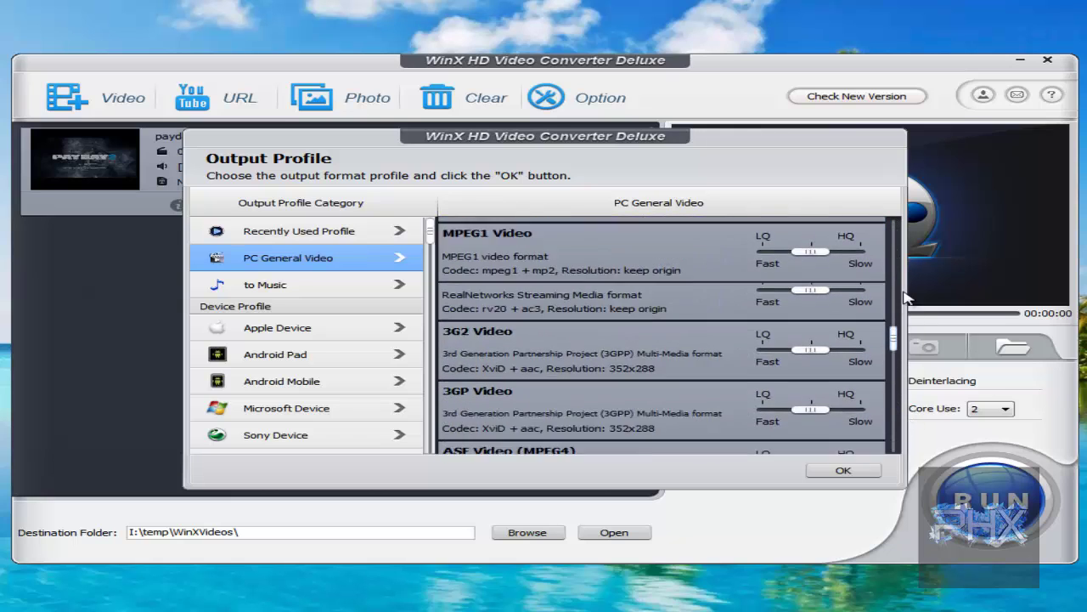
pyautogui.scroll(5, 904, 296)
pyautogui.click(311, 285)
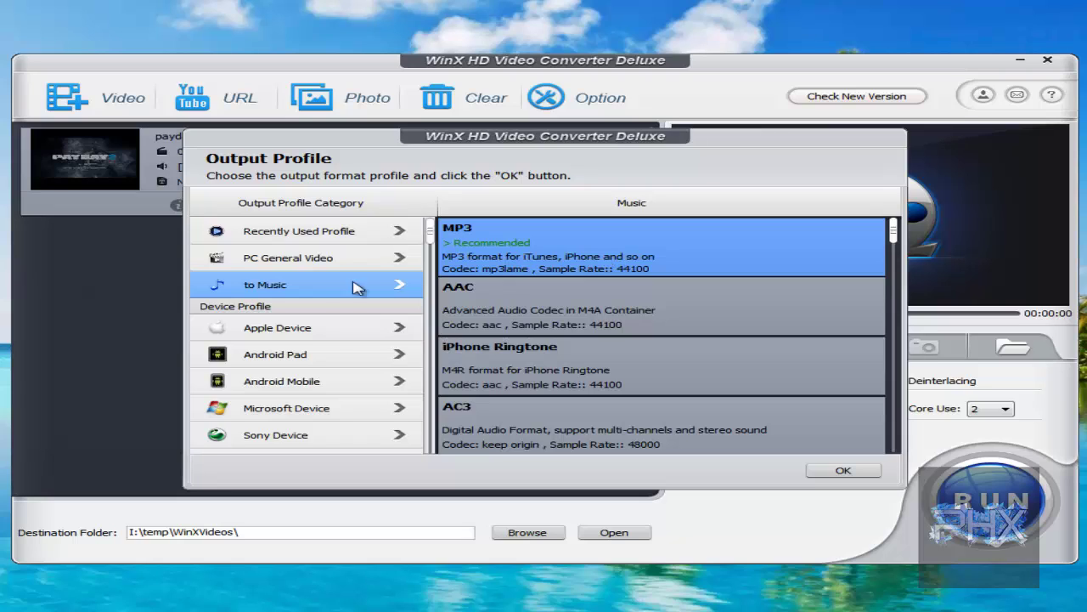
pyautogui.click(352, 327)
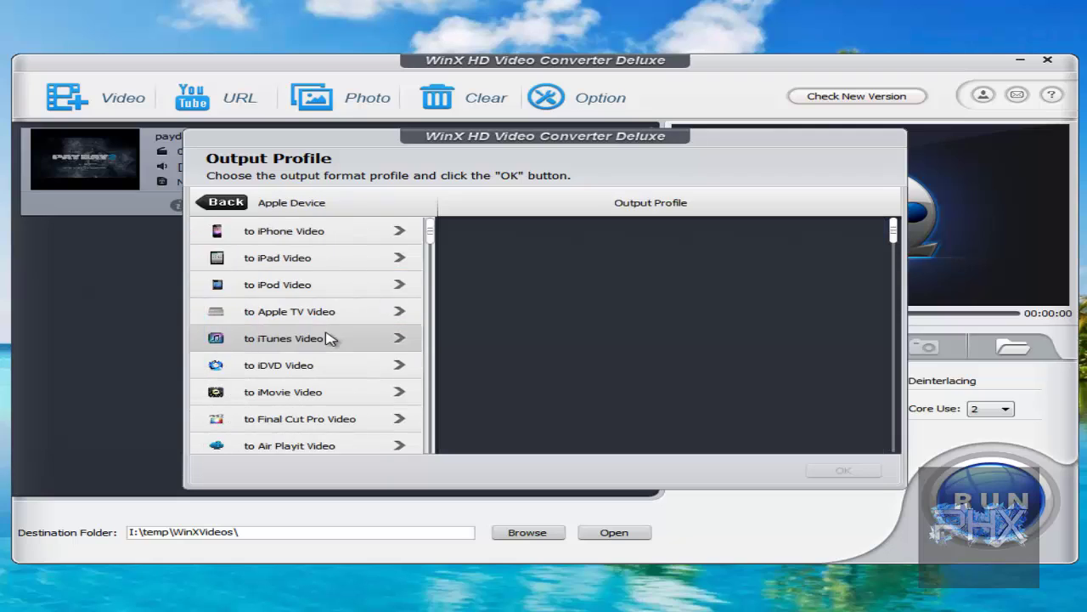
pyautogui.click(359, 234)
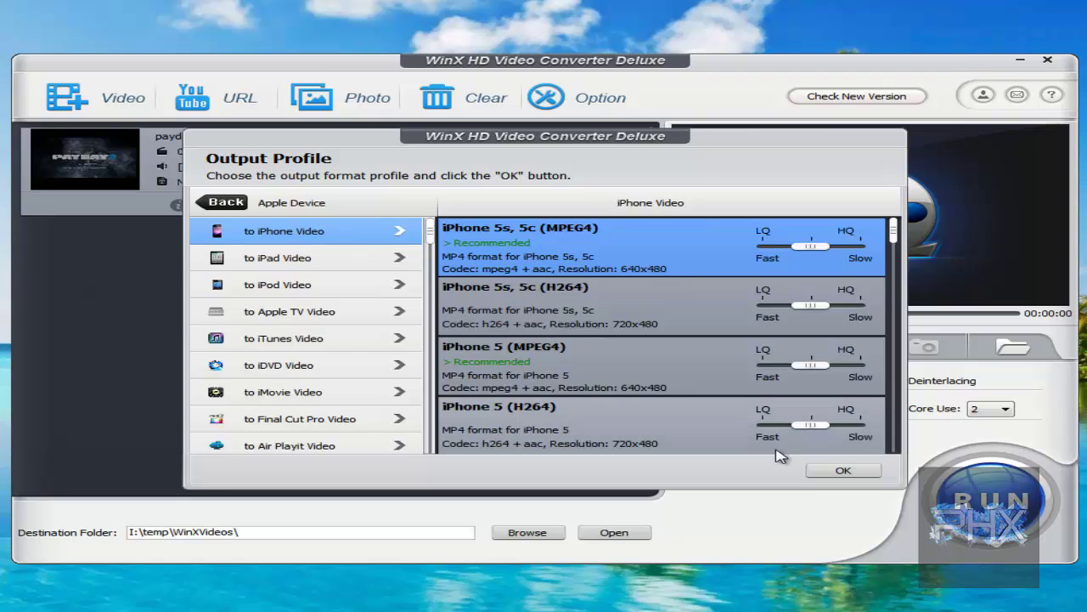
pyautogui.click(212, 209)
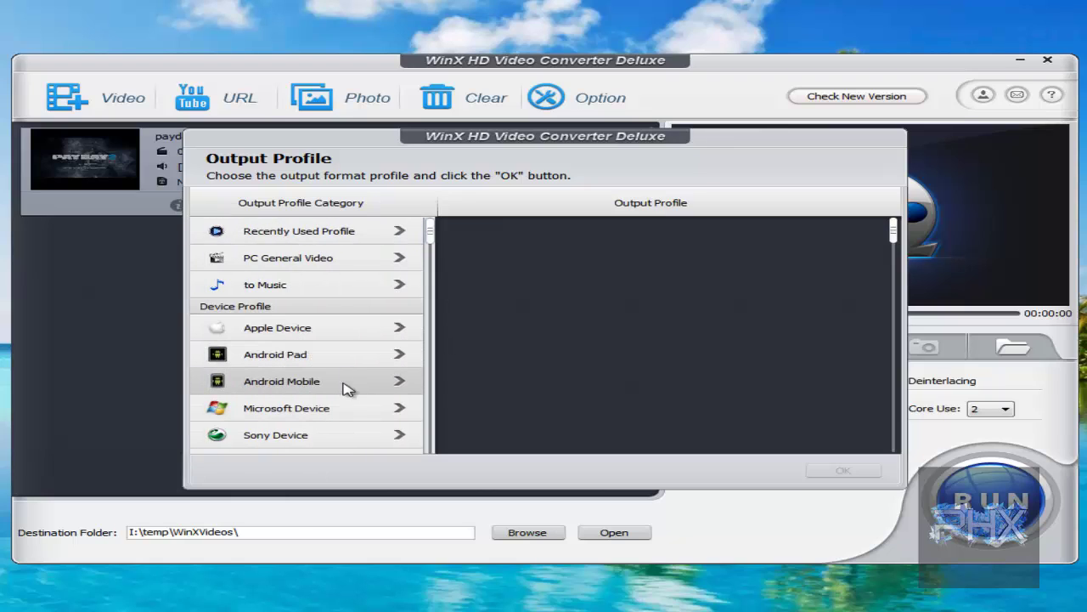
# Set the video's output profile to PSP (MPEG4) from the Sony Device category
pyautogui.click(328, 438)
pyautogui.click(302, 233)
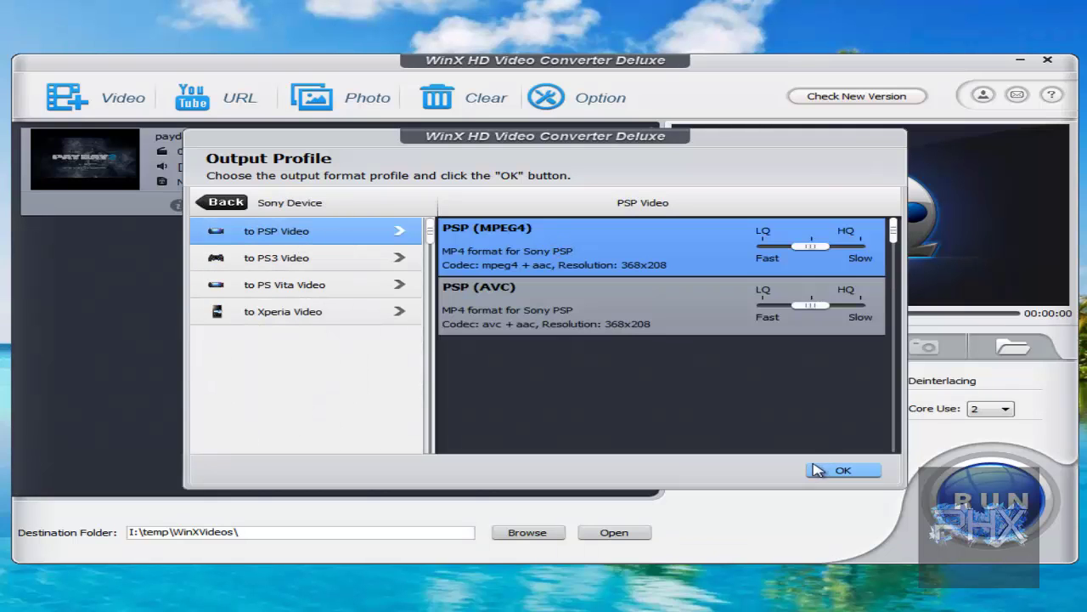
pyautogui.click(840, 470)
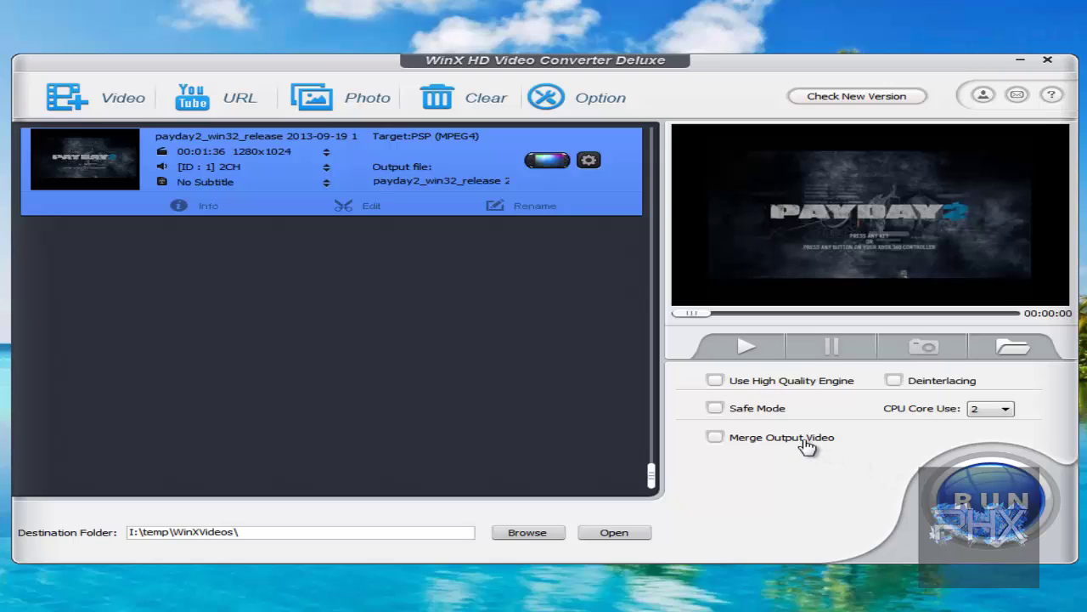
# Check the CPU core choices and start converting the loaded video
pyautogui.click(1005, 408)
pyautogui.click(1005, 409)
pyautogui.click(1022, 478)
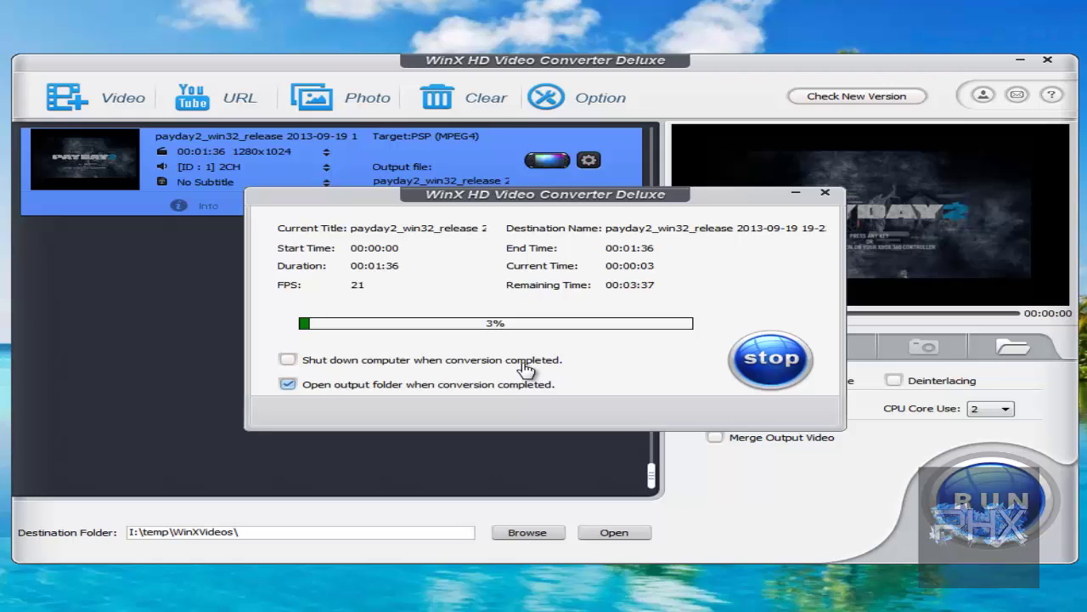
# Stop the running conversion and remove the payday2 video from the list
pyautogui.click(765, 357)
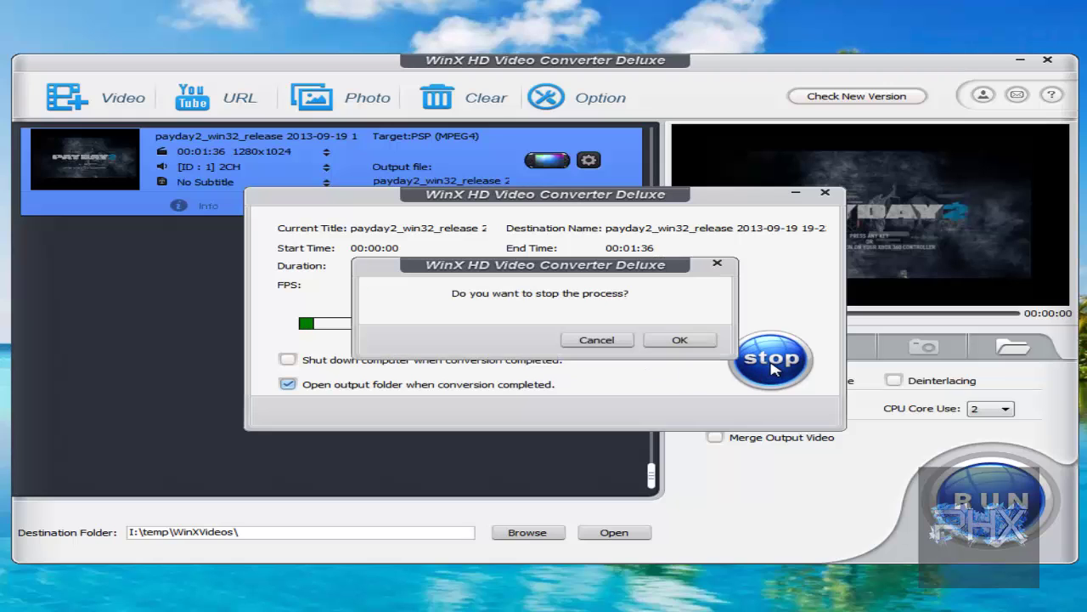
pyautogui.click(701, 343)
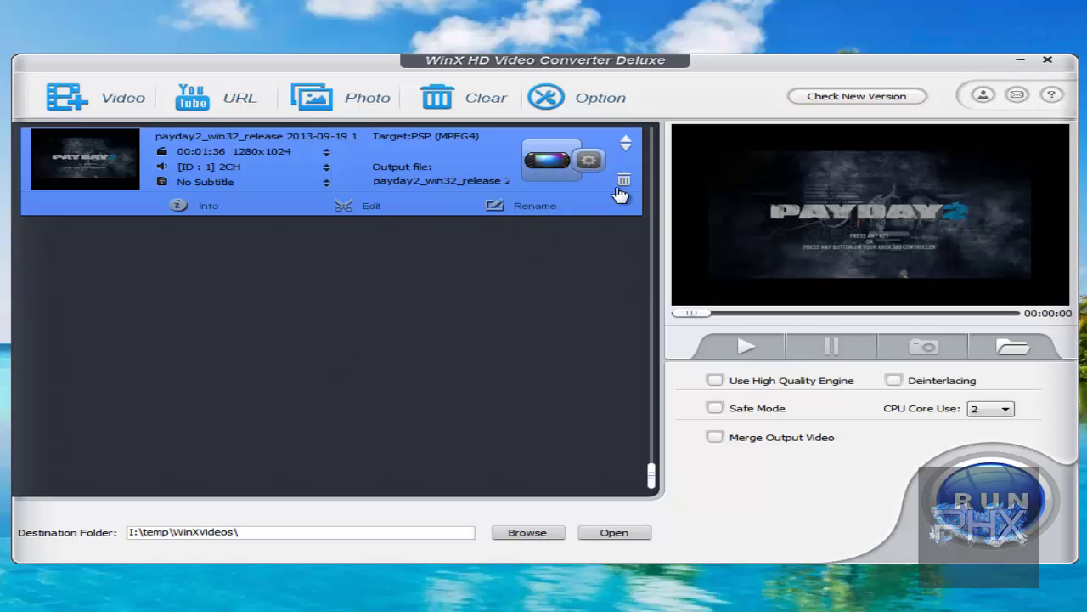
pyautogui.click(624, 180)
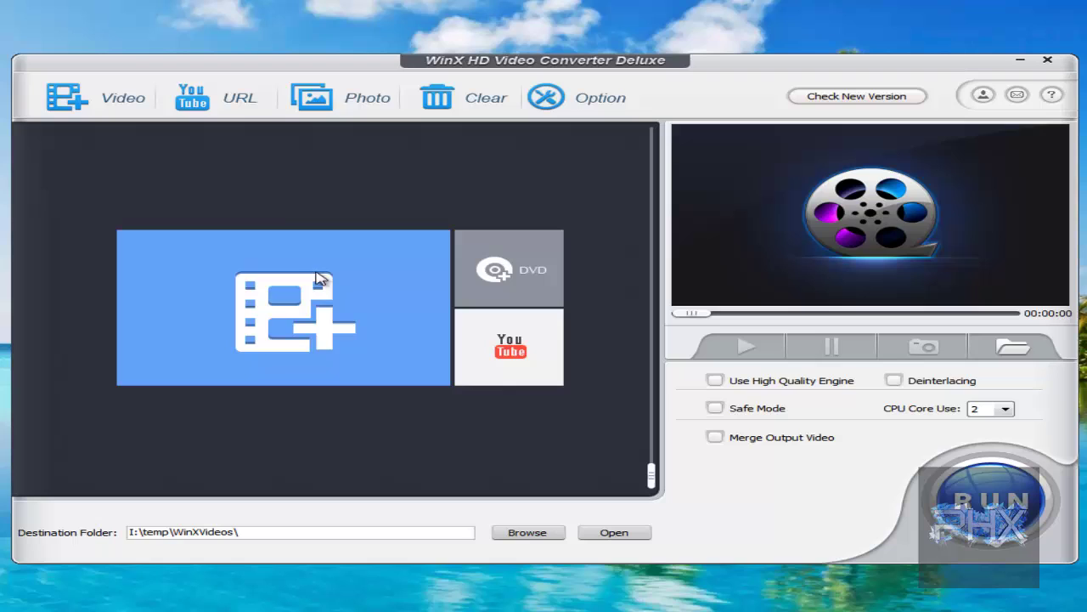
pyautogui.click(218, 110)
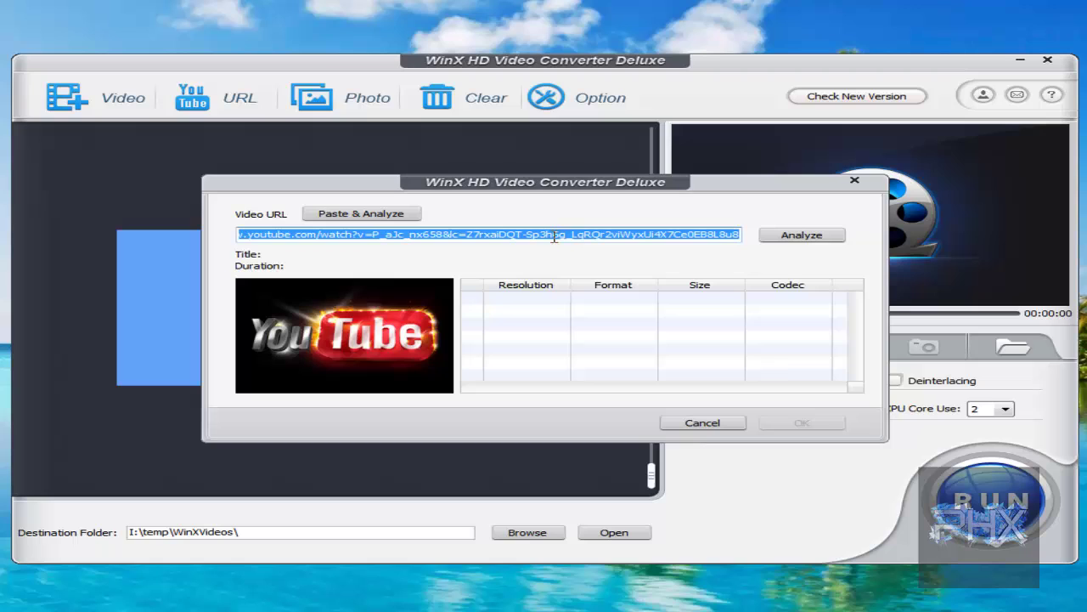
pyautogui.press('BackSpace')
pyautogui.write('https://www.youtube.com/watch?v=P_aJc_nx658&lc=Z7rxaiDQT-Sp3h6g_LqRQr2viWyxUi4X7Ce0EB8L8u8')
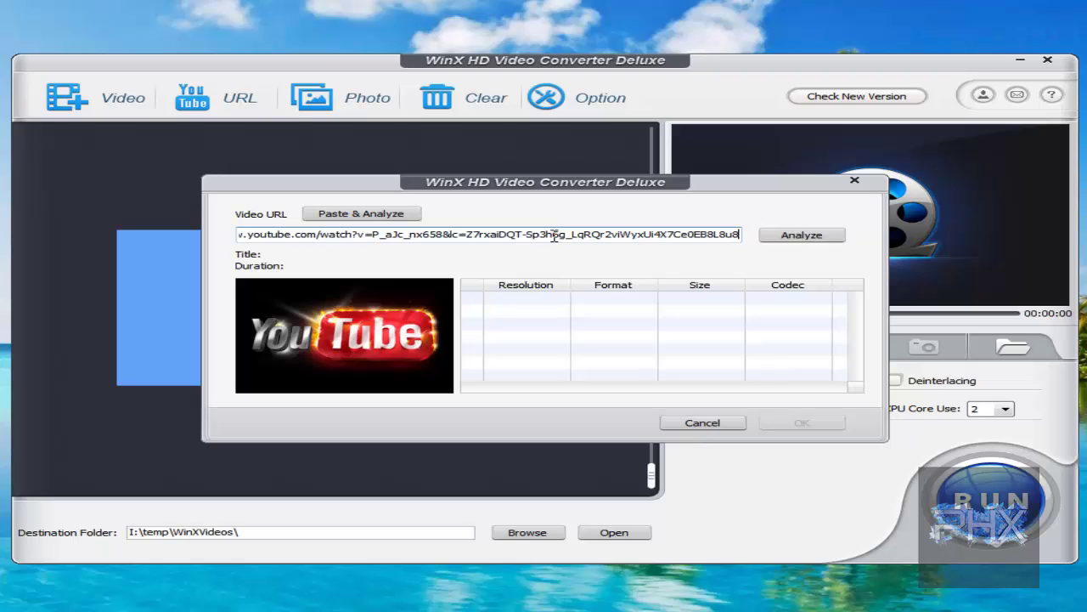
pyautogui.click(791, 237)
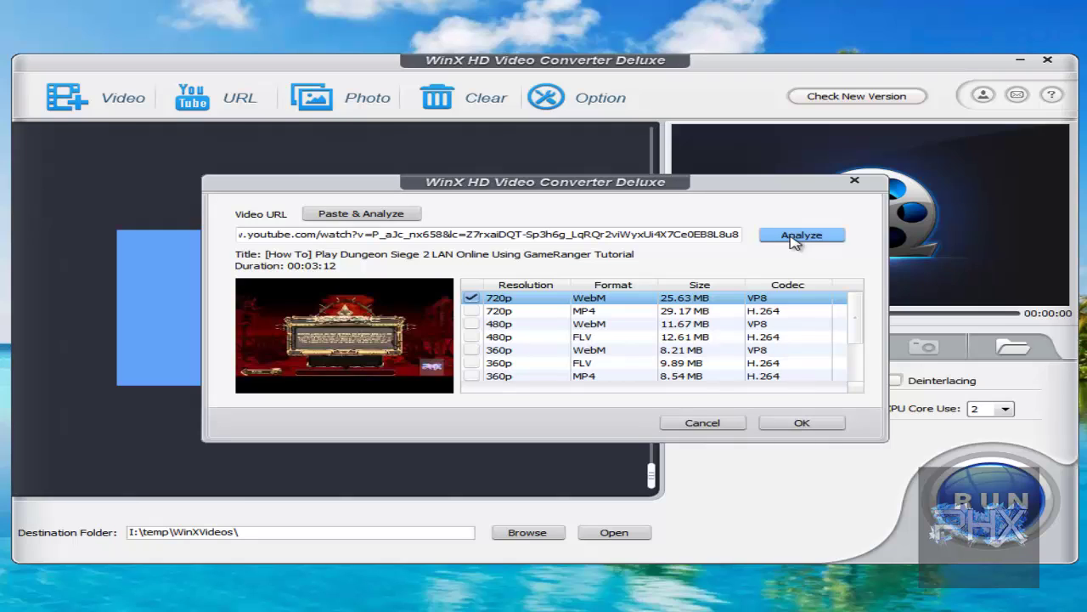
pyautogui.click(474, 312)
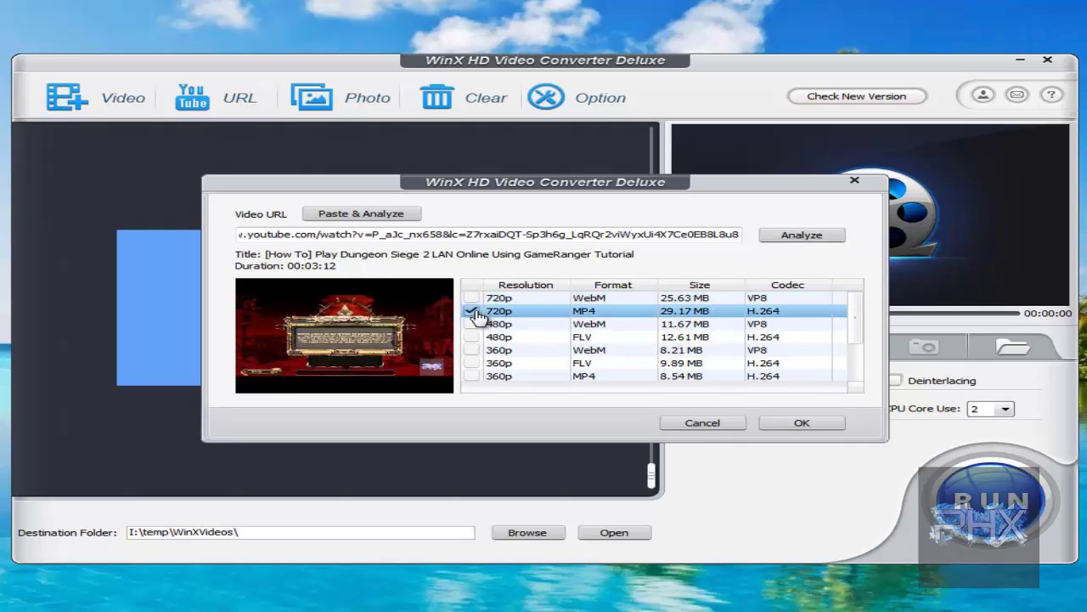
pyautogui.click(833, 425)
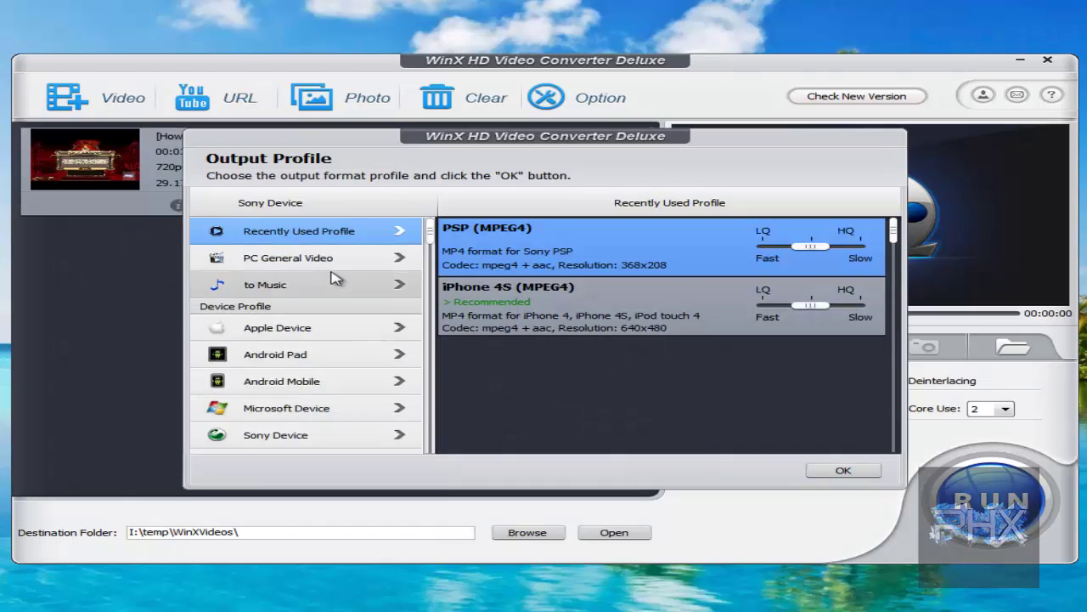
# Choose the General Samsung Mobile Video (MPEG4) profile at the lowest-quality, fastest setting and start processing the YouTube video
pyautogui.click(335, 382)
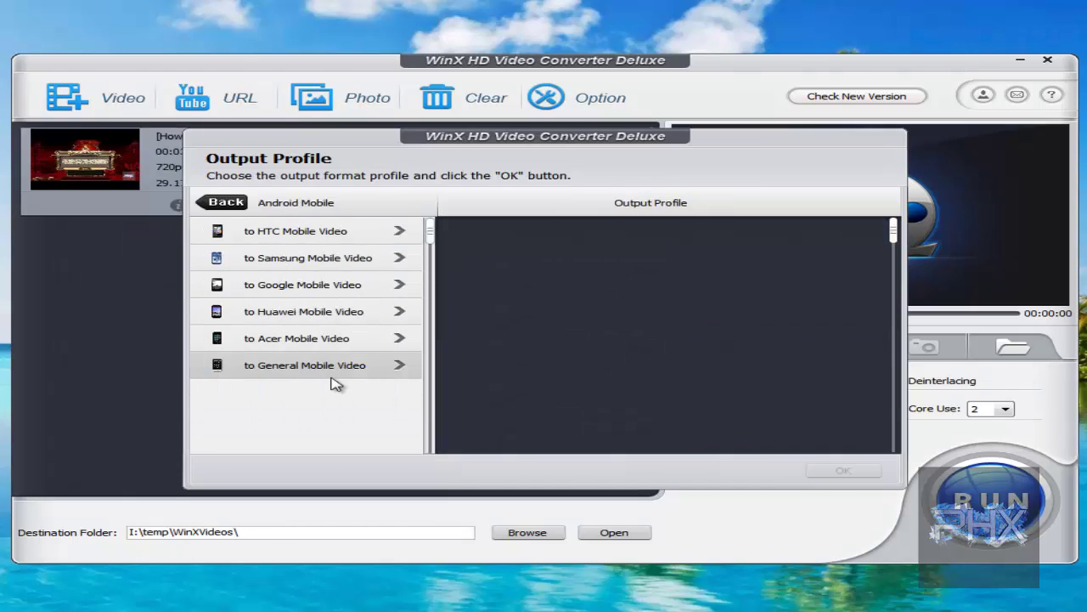
pyautogui.click(344, 258)
pyautogui.moveTo(811, 246); pyautogui.dragTo(773, 246)
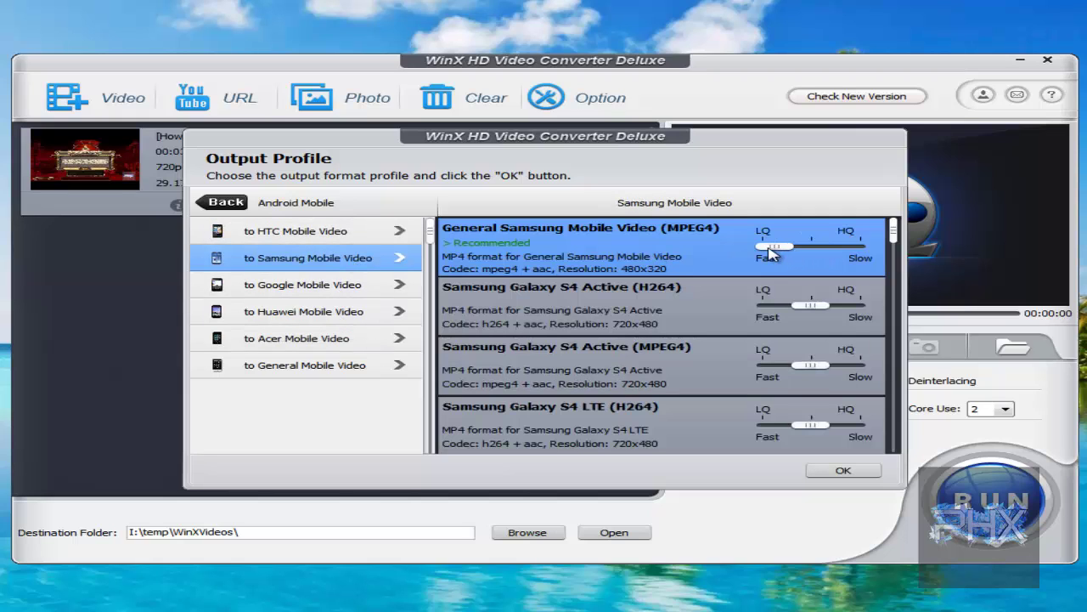
pyautogui.click(841, 470)
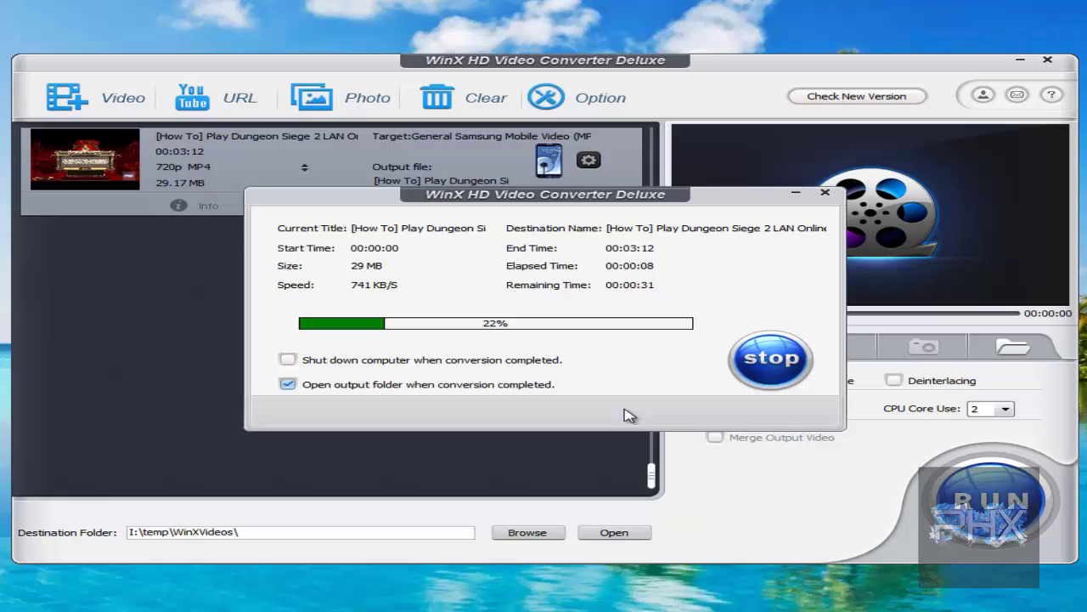
# Stop the YouTube video's download and remove that video from the list
pyautogui.click(780, 367)
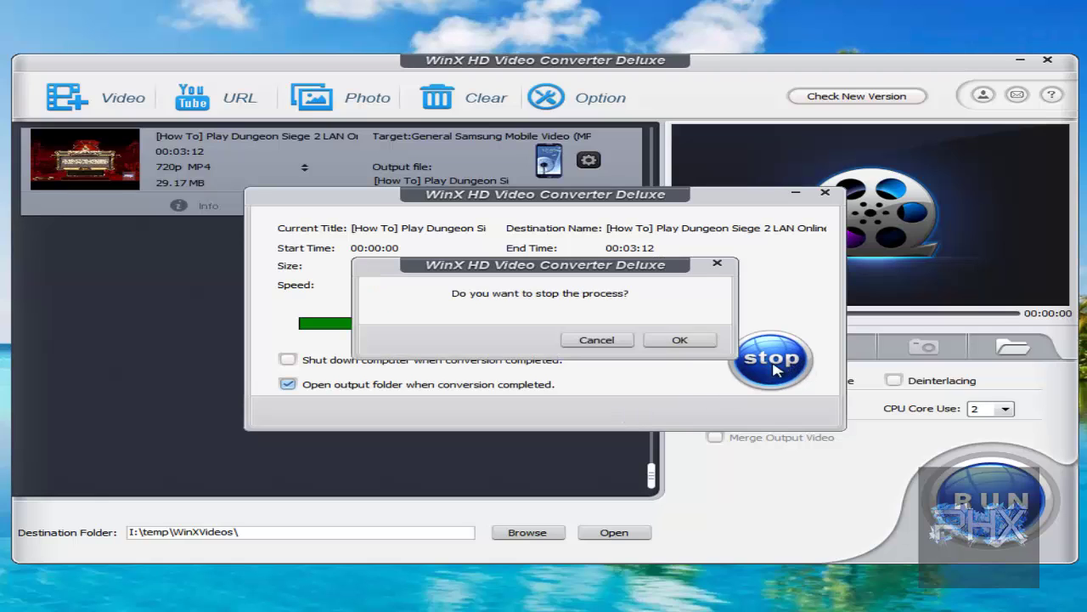
pyautogui.click(680, 340)
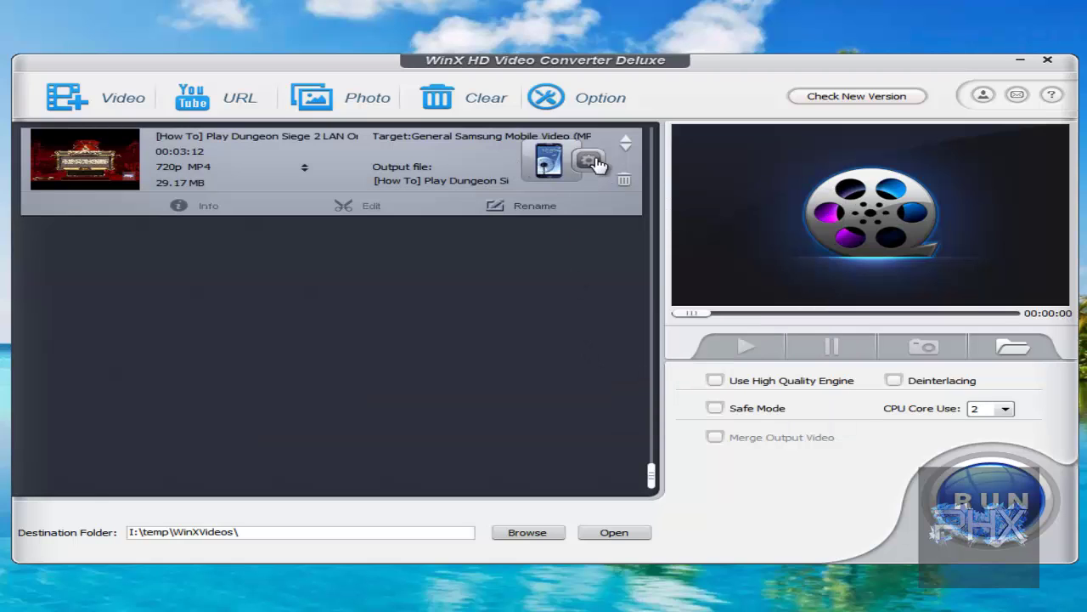
pyautogui.click(623, 180)
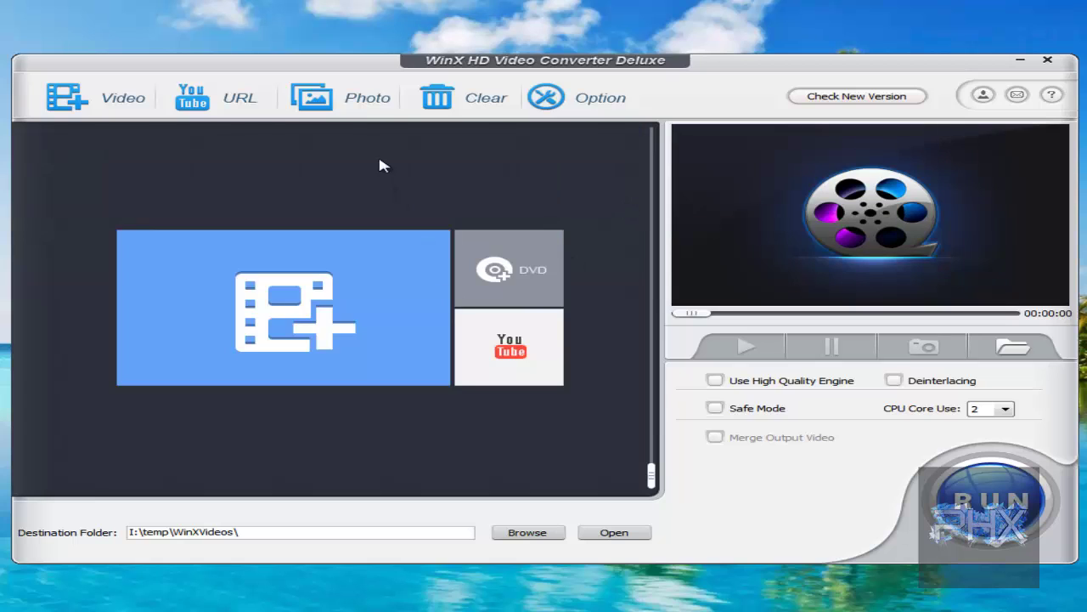
# View the folder selection for adding photos and close it without choosing a folder
pyautogui.click(374, 100)
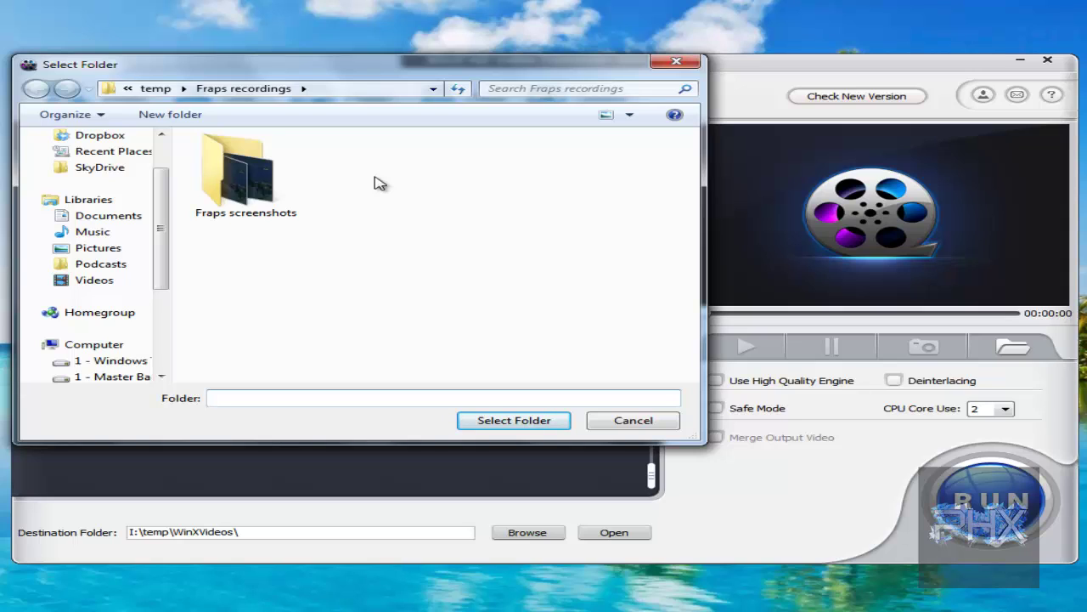
pyautogui.click(641, 422)
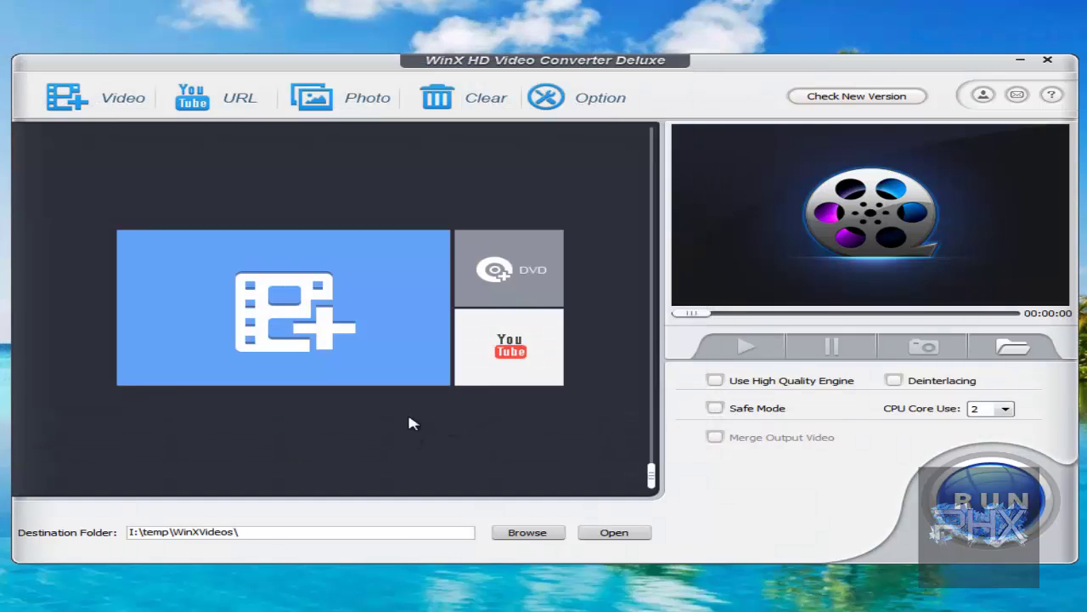
# Review the converter's general options and check for a newer program version, closing both dialogs without changes
pyautogui.click(544, 97)
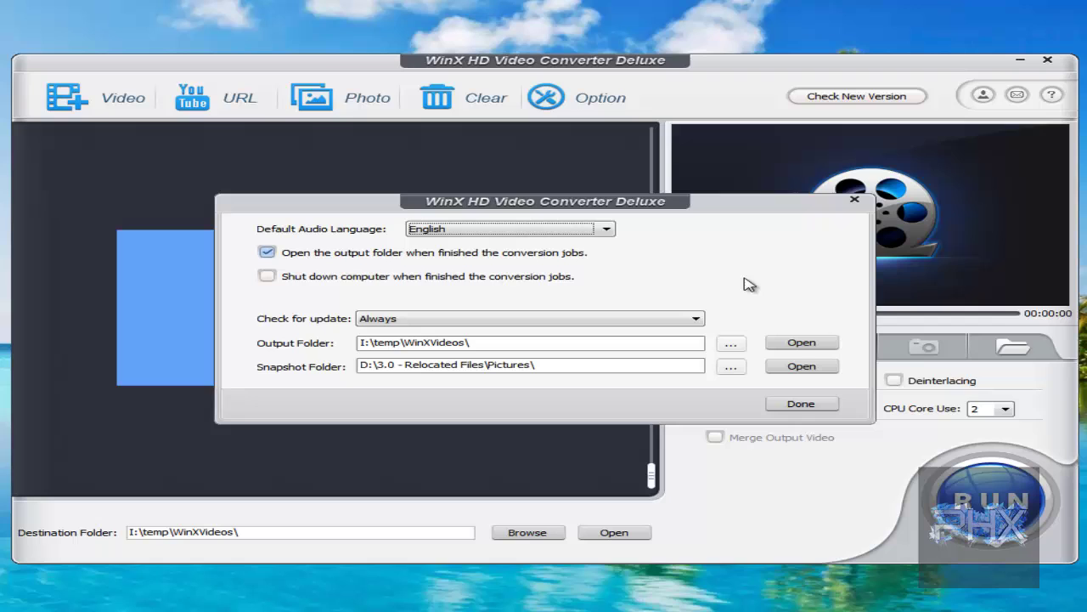
pyautogui.click(817, 405)
pyautogui.click(847, 97)
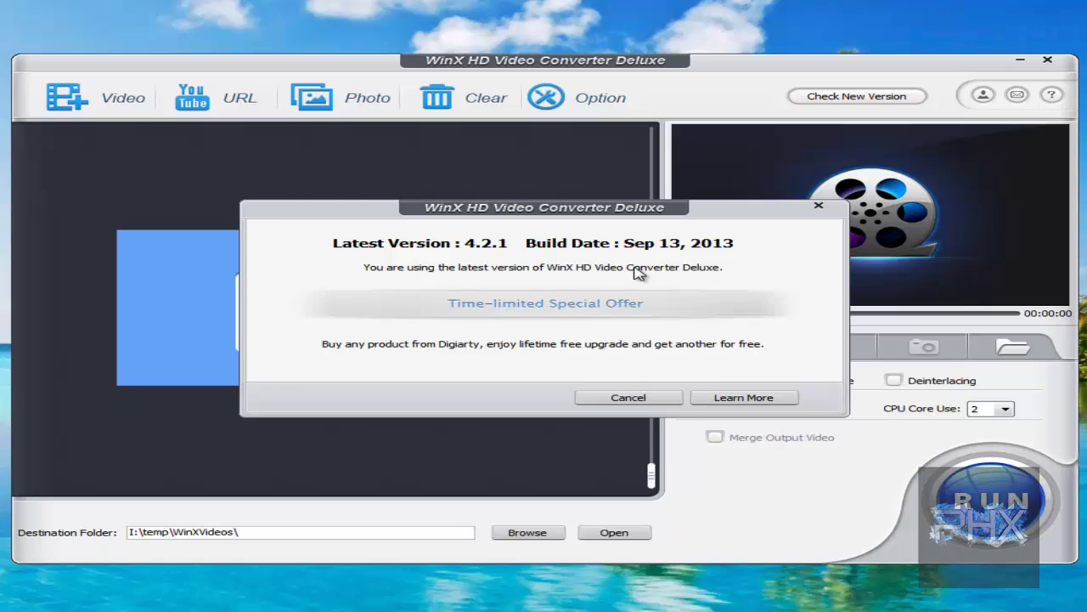
pyautogui.click(625, 399)
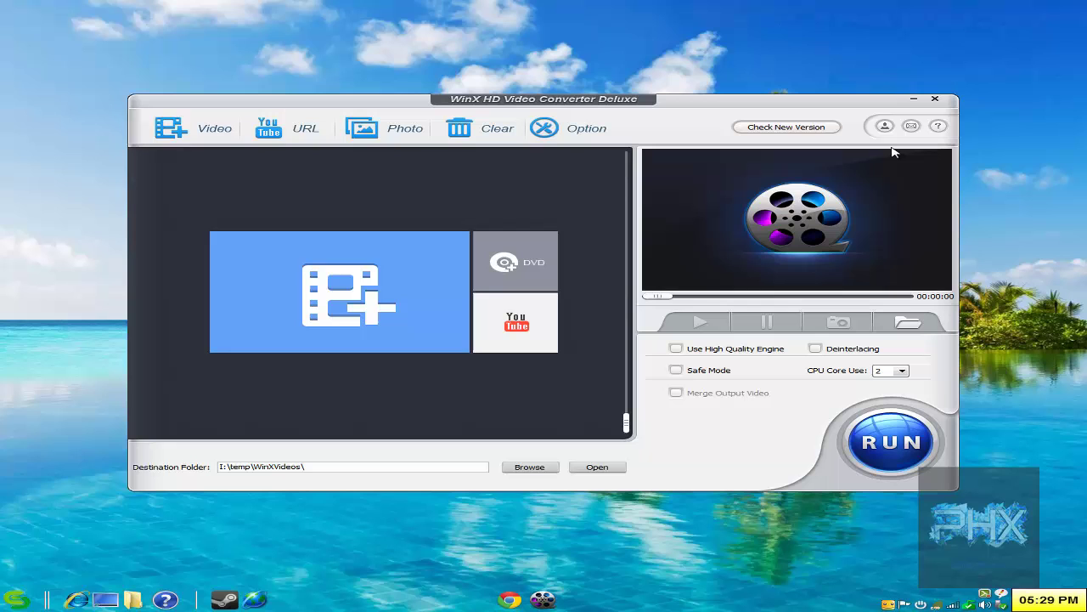
# Open the program's help, maximized, and view the System Requirements, Input and Output Formats, and Installation & Uninstallation topics
pyautogui.click(938, 128)
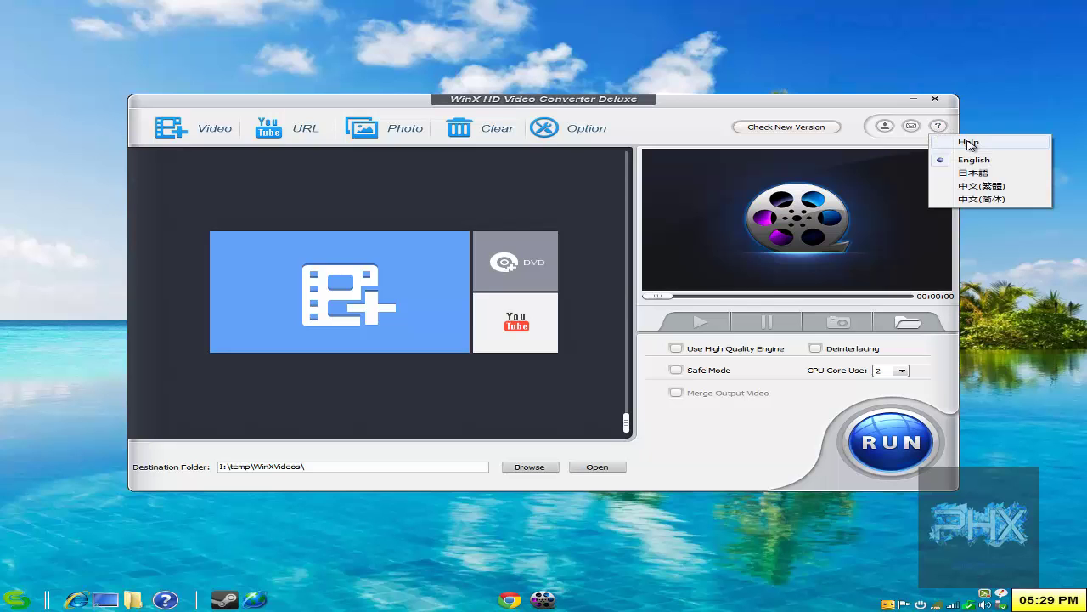
pyautogui.click(950, 141)
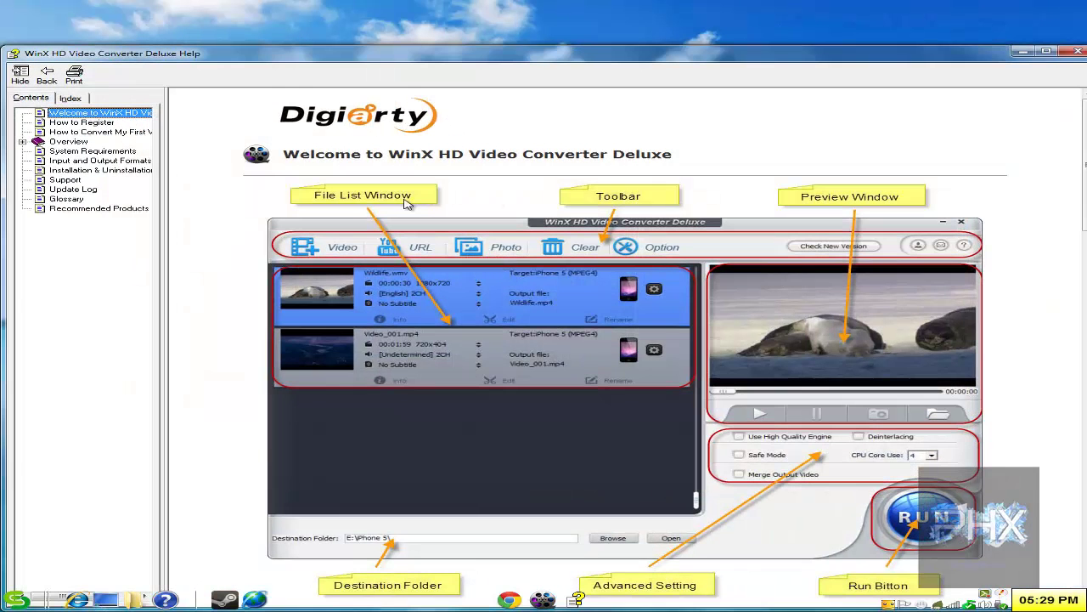
pyautogui.doubleClick(255, 58)
pyautogui.click(94, 102)
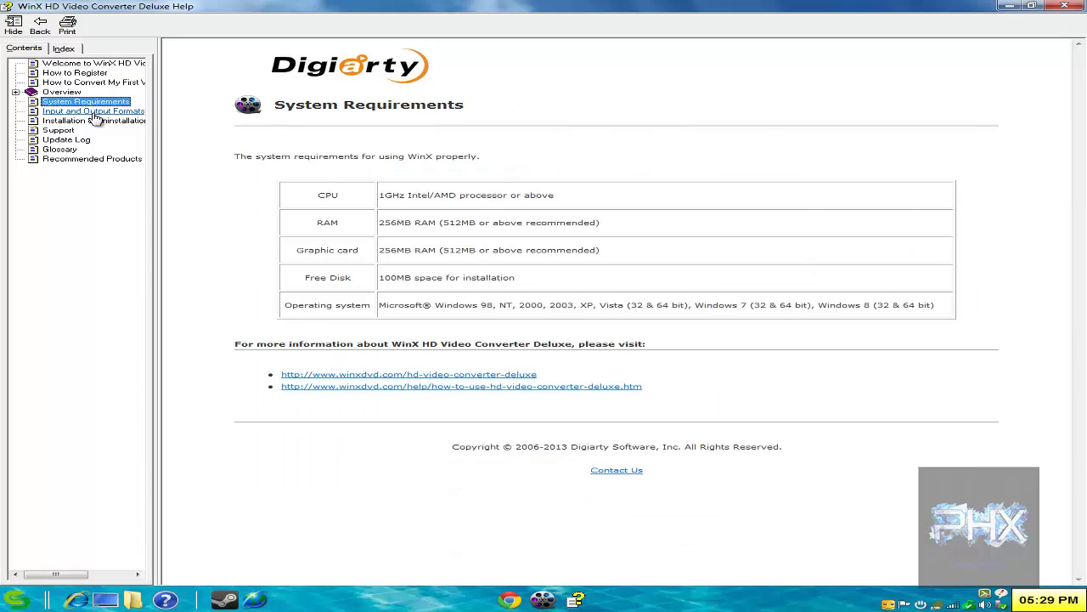
pyautogui.click(95, 111)
pyautogui.click(95, 122)
# View the Toolbar, Output Profile and Edit topics under Overview in the help, closing the help and minimizing the converter when done
pyautogui.click(16, 92)
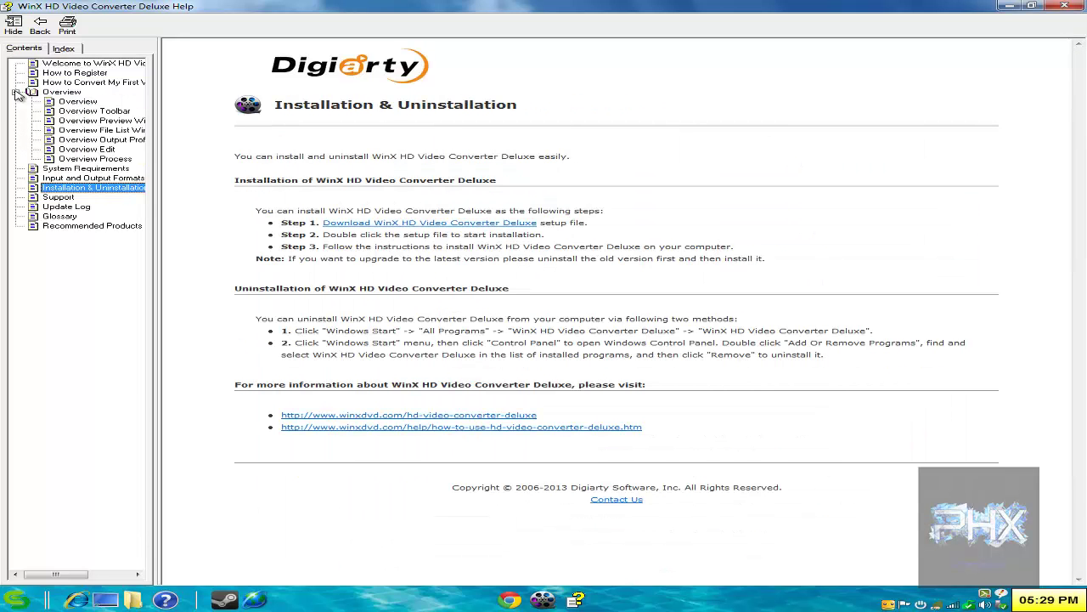
pyautogui.click(93, 111)
pyautogui.click(85, 139)
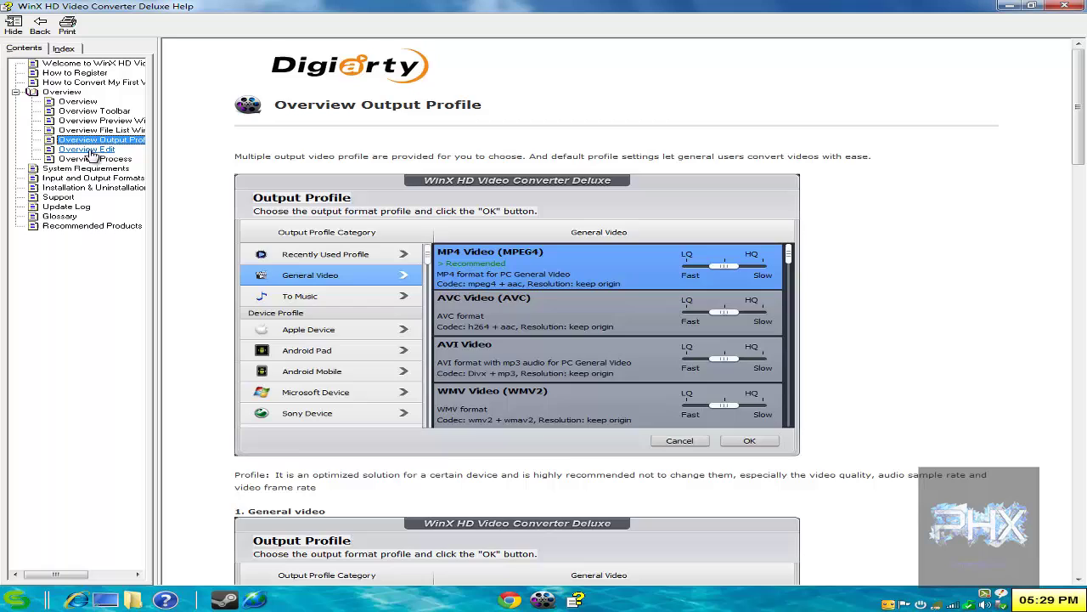
pyautogui.click(89, 149)
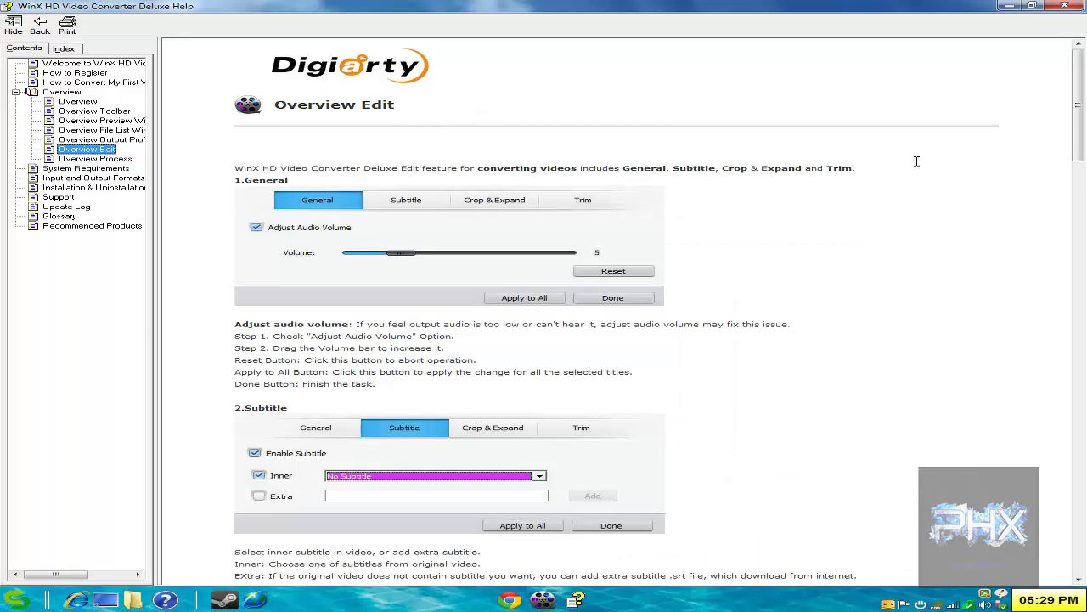
pyautogui.click(1064, 6)
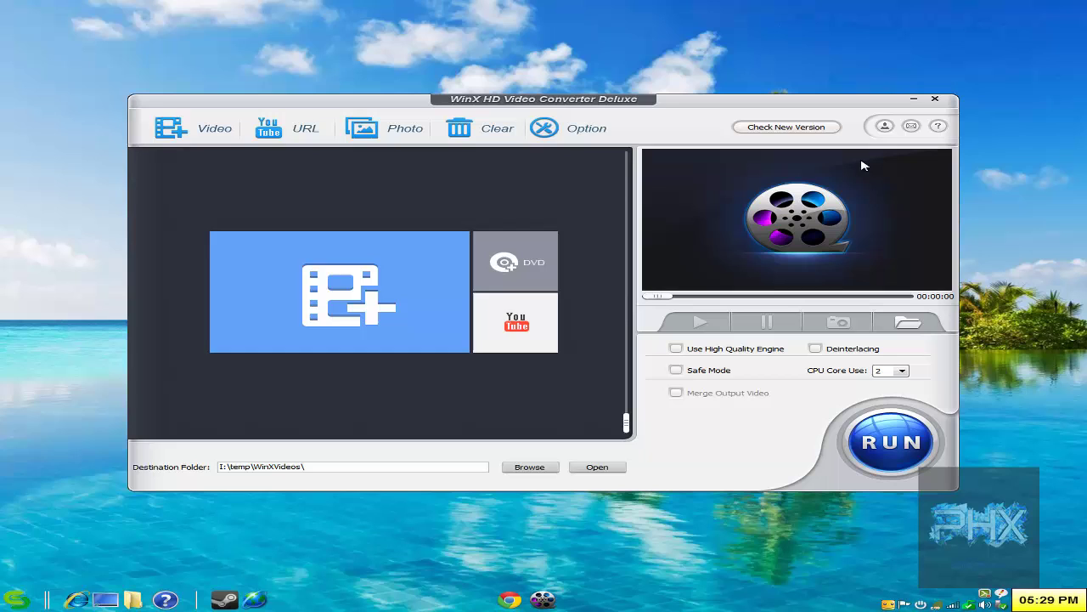
pyautogui.click(915, 101)
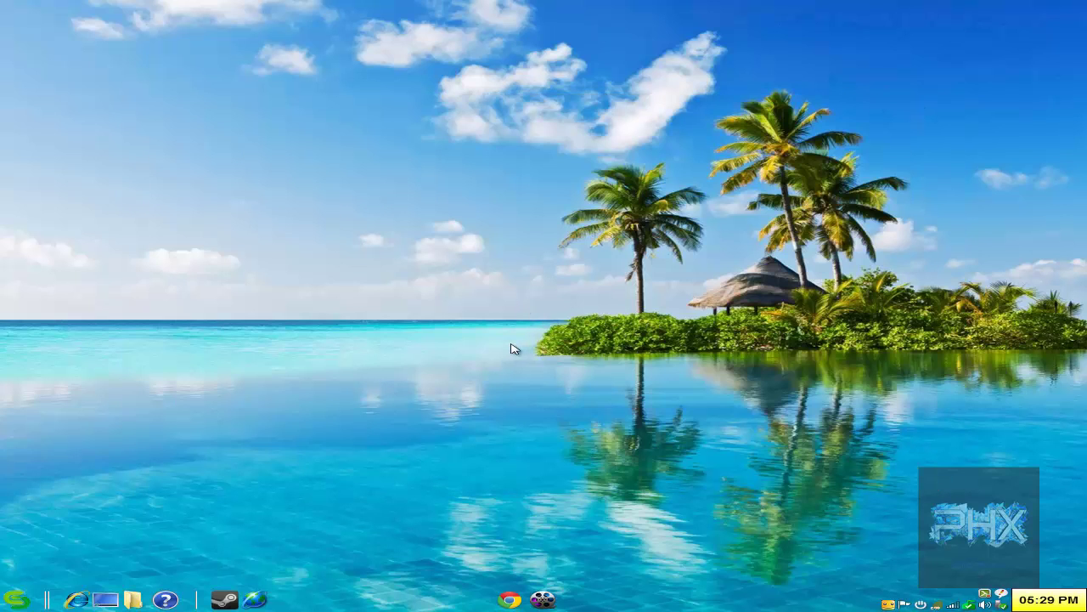